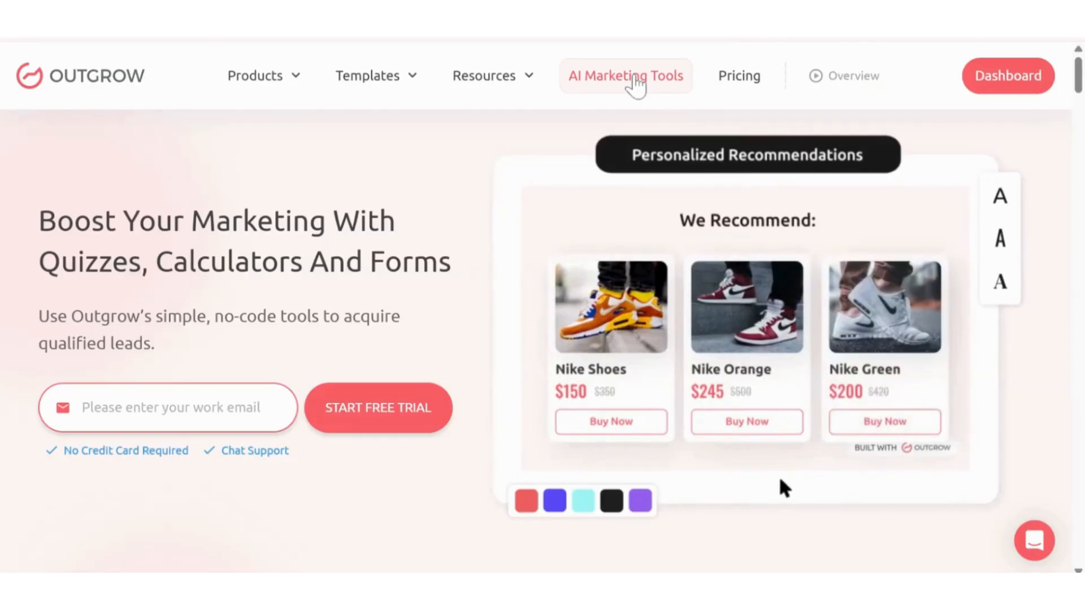
- Go to AI Marketing Tools and launch the All in One AI Marketing Tools assistant
{"action": "left_click", "coordinate": [635, 85]}
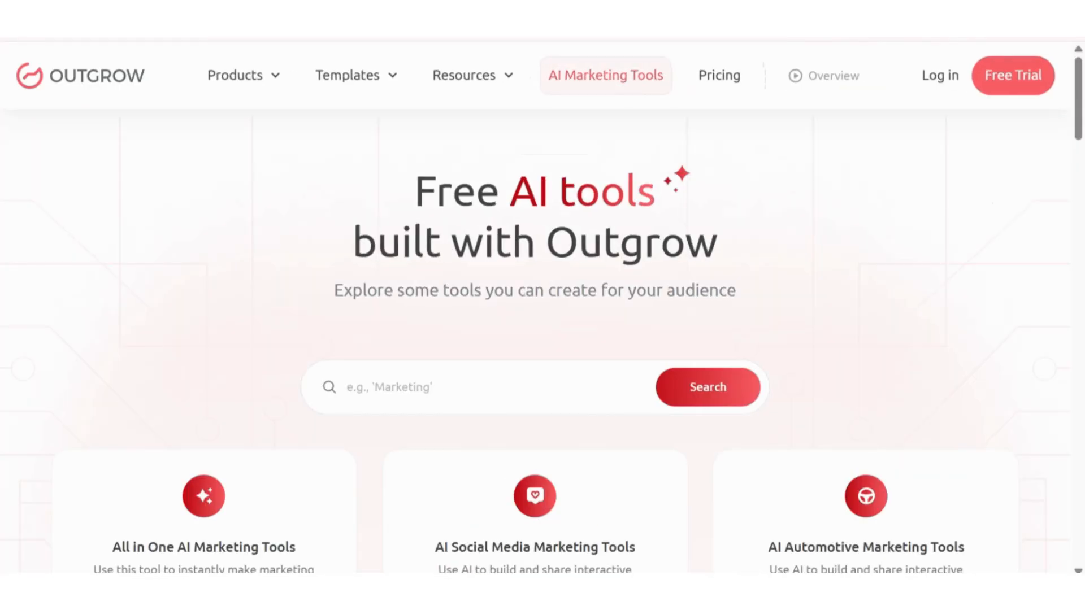
{"action": "scroll", "coordinate": [543, 339], "scroll_direction": "down", "scroll_amount": 20}
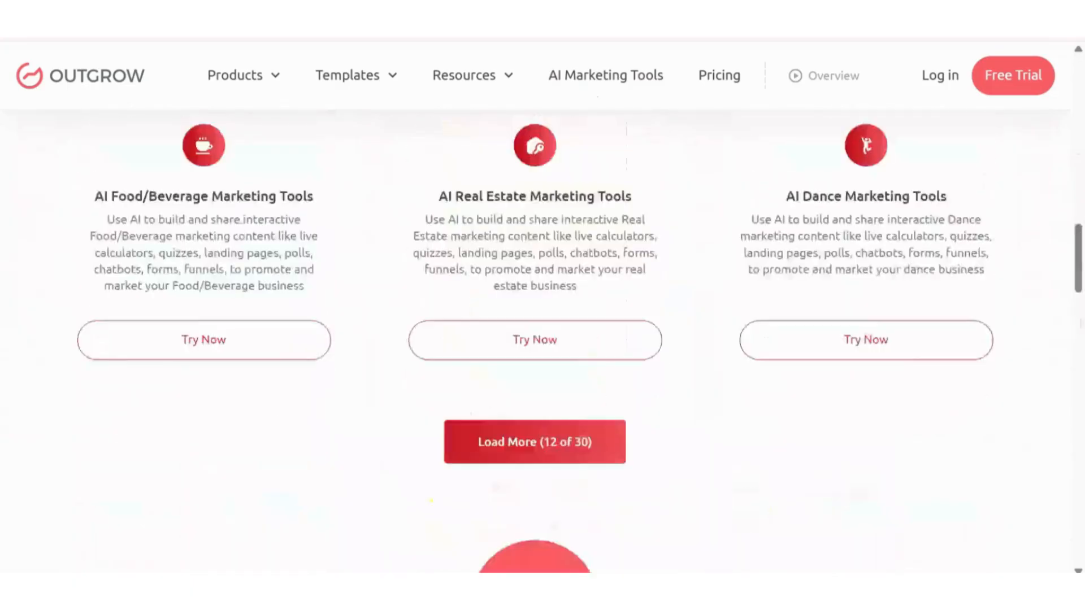
{"action": "scroll", "coordinate": [543, 339], "scroll_direction": "up", "scroll_amount": 20}
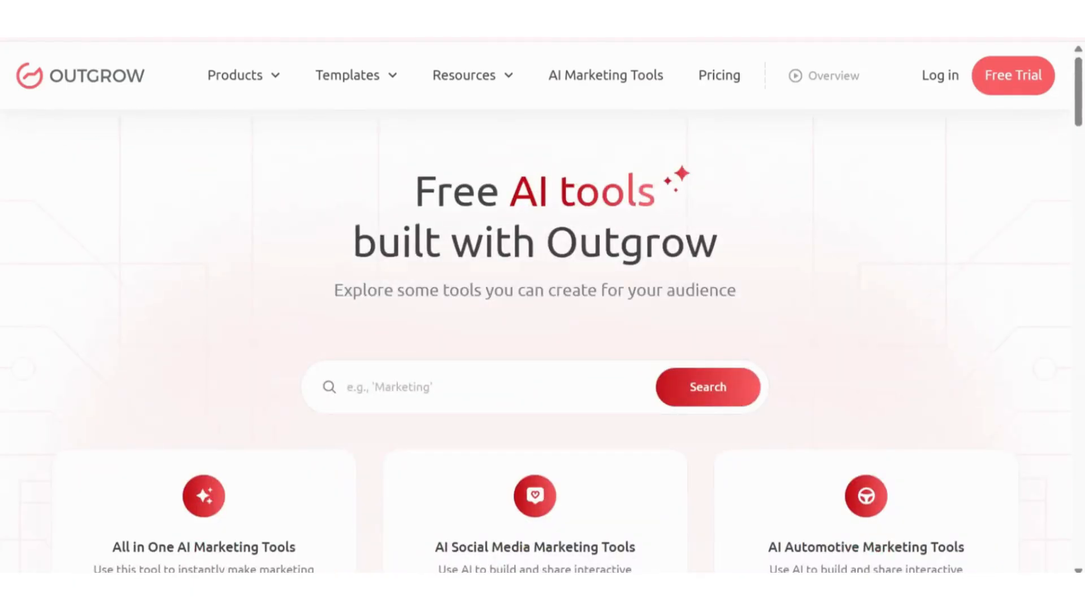
{"action": "scroll", "coordinate": [542, 339], "scroll_direction": "down", "scroll_amount": 4}
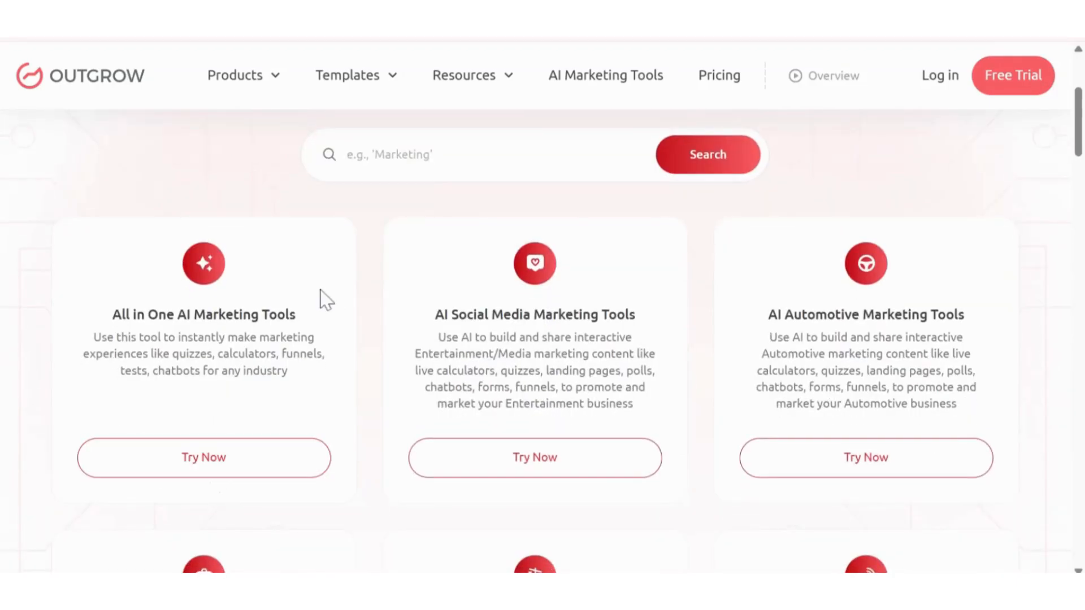
{"action": "left_click", "coordinate": [179, 474]}
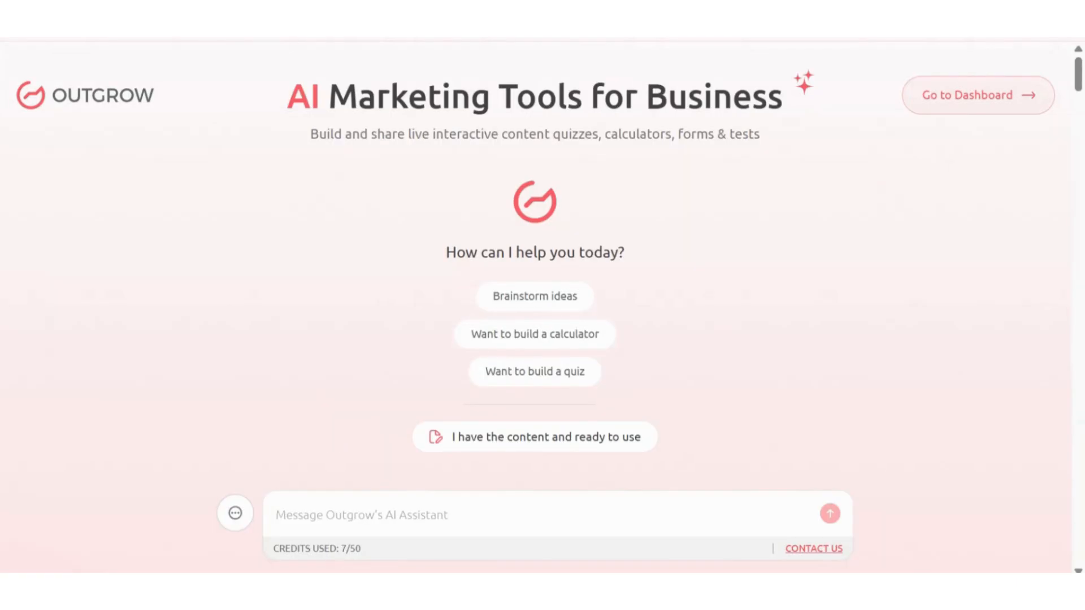
- Request a Harry Potter character outcome quiz, review the four-outcome draft, and reply 'save it'
{"action": "type", "text": "i want an outcome quiz- Discover Your Wizarding World Alter Ego: Which Harry Potter Character Embodies Your Personality?"}
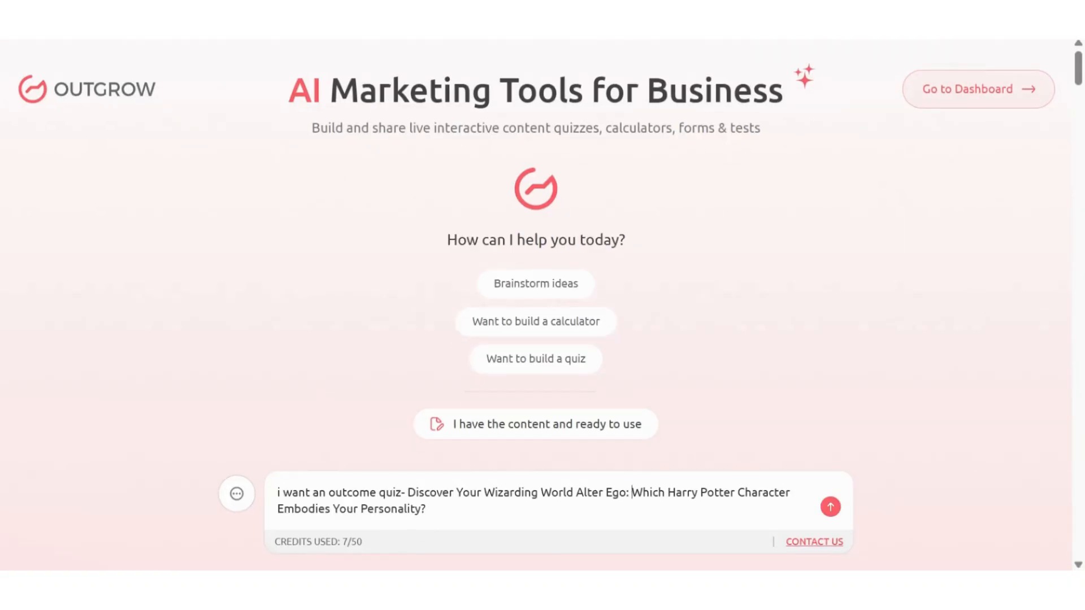
{"action": "left_click", "coordinate": [832, 509]}
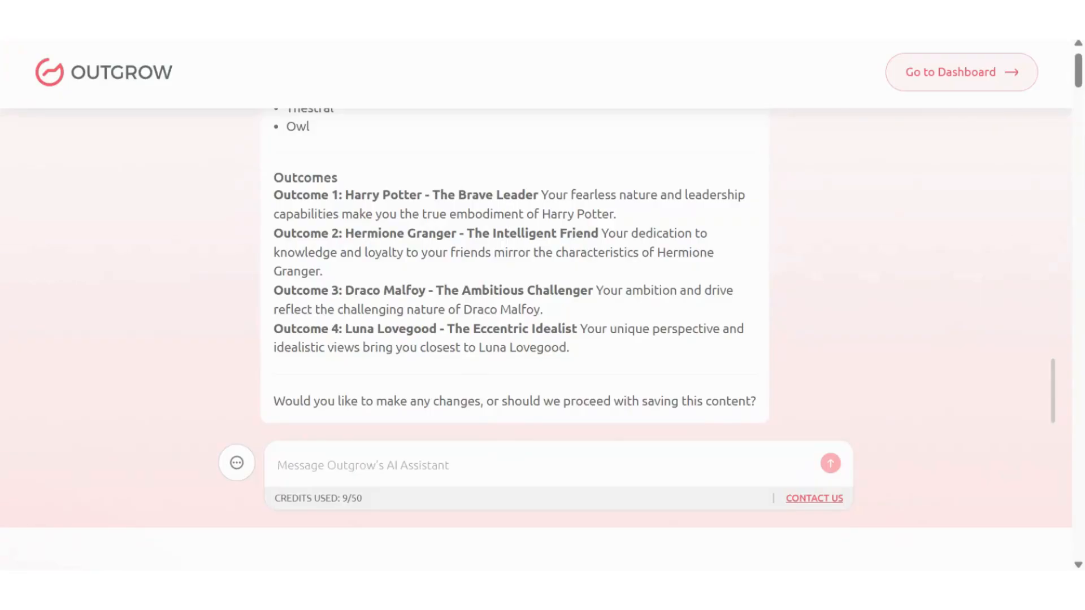
{"action": "scroll", "coordinate": [590, 188], "scroll_direction": "up", "scroll_amount": 3}
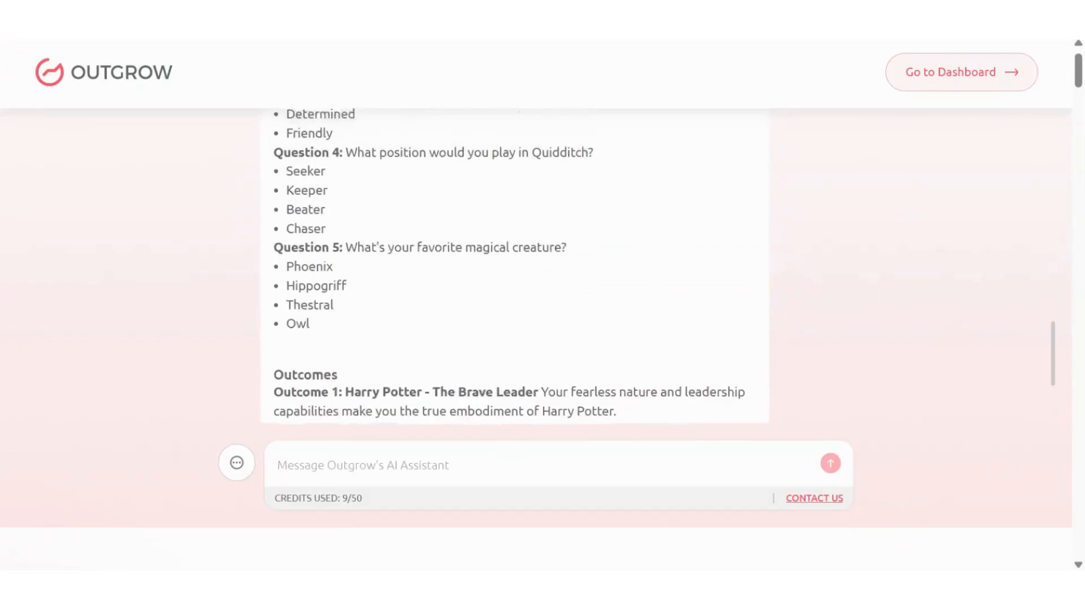
{"action": "scroll", "coordinate": [590, 187], "scroll_direction": "down", "scroll_amount": 3}
{"action": "scroll", "coordinate": [515, 265], "scroll_direction": "up", "scroll_amount": 3}
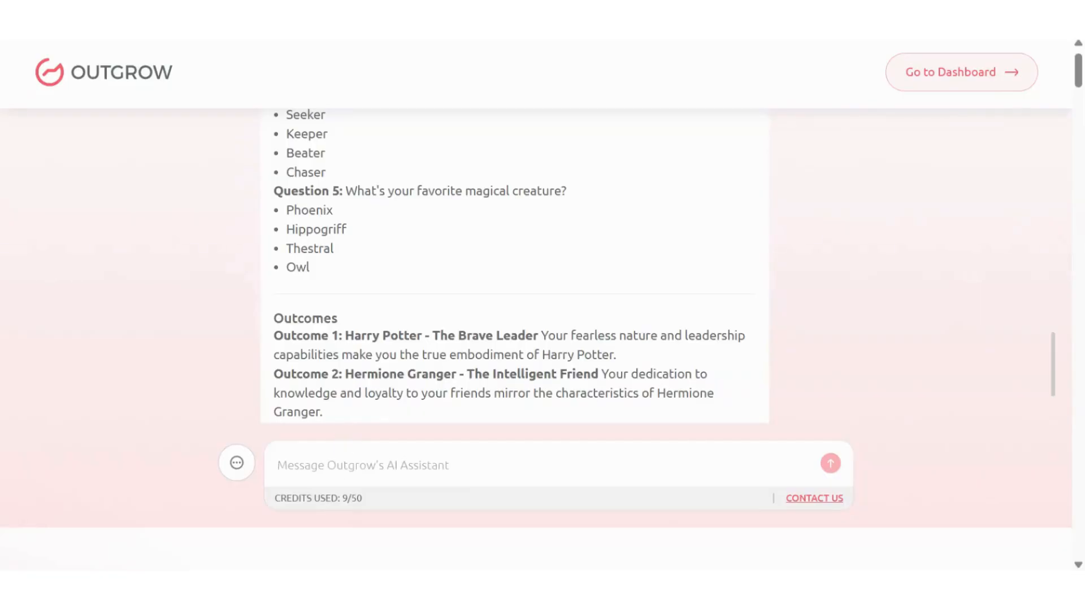
{"action": "type", "text": "sa"}
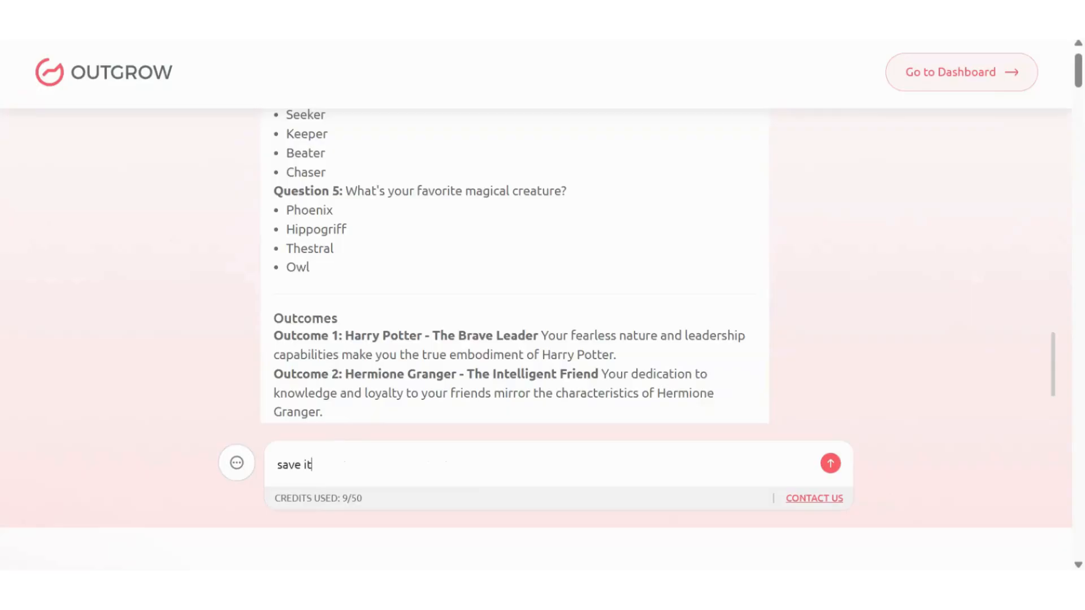
{"action": "type", "text": "ve it"}
{"action": "key", "text": "Return"}
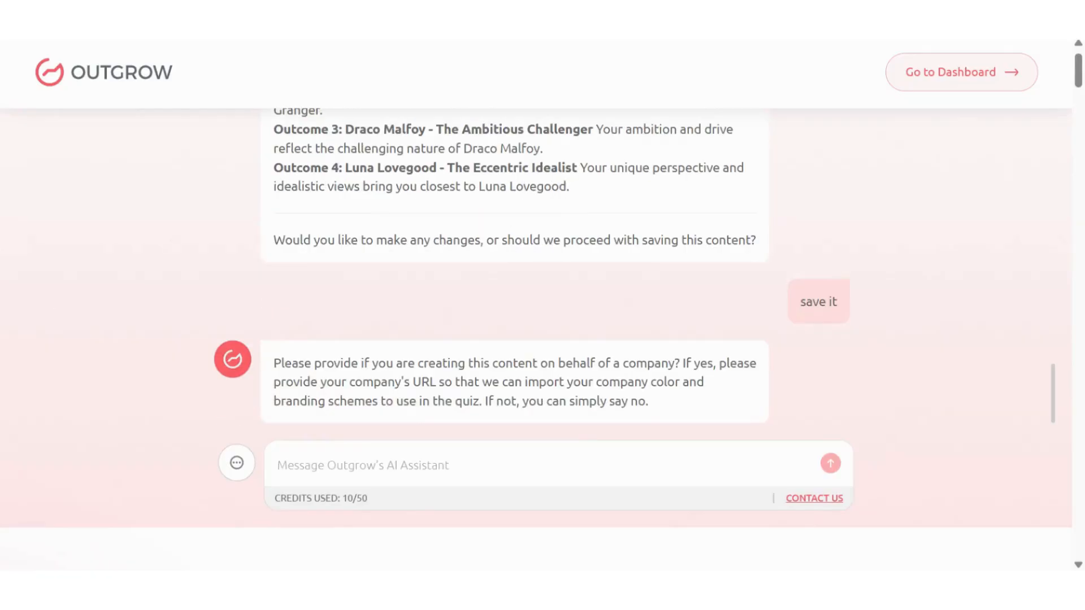
- Answer the assistant's company question and open the wizarding quiz via Edit Live on Outgrow's Builder
{"action": "left_click", "coordinate": [307, 465]}
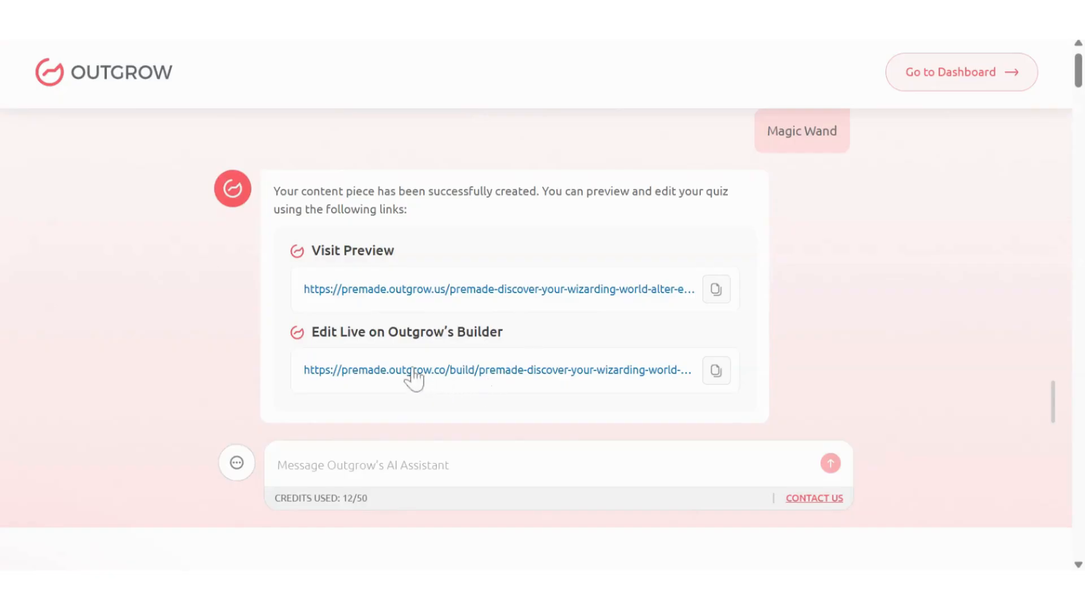
{"action": "left_click", "coordinate": [489, 373]}
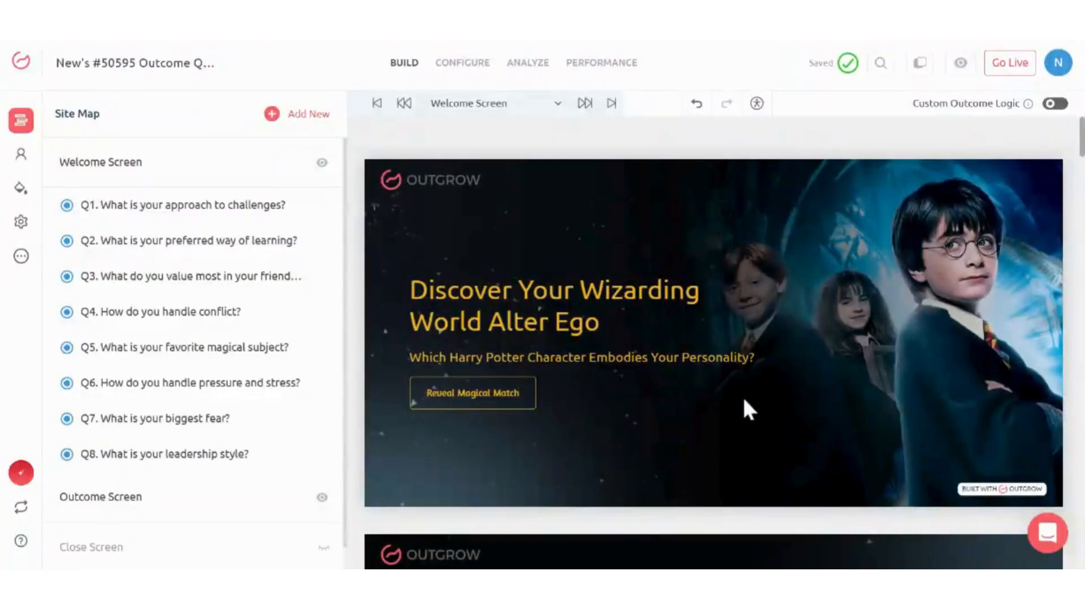
{"action": "scroll", "coordinate": [742, 395], "scroll_direction": "down", "scroll_amount": 15}
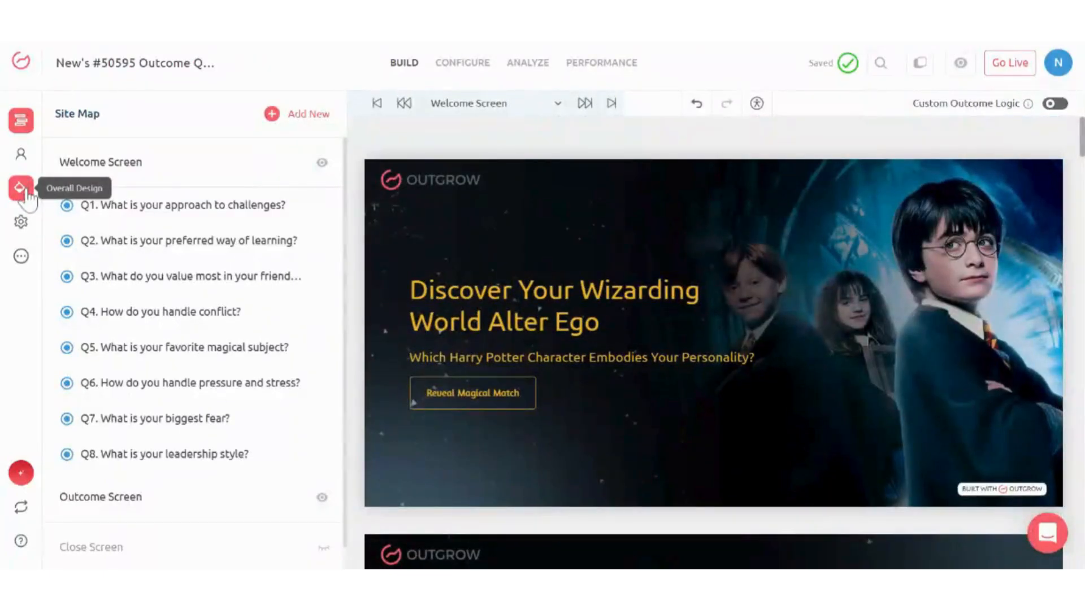
- Review the Design panel, then map Question 1's 'Rely on loyalty and teamwork' answer to 3. Ron Weasley
{"action": "left_click", "coordinate": [20, 188]}
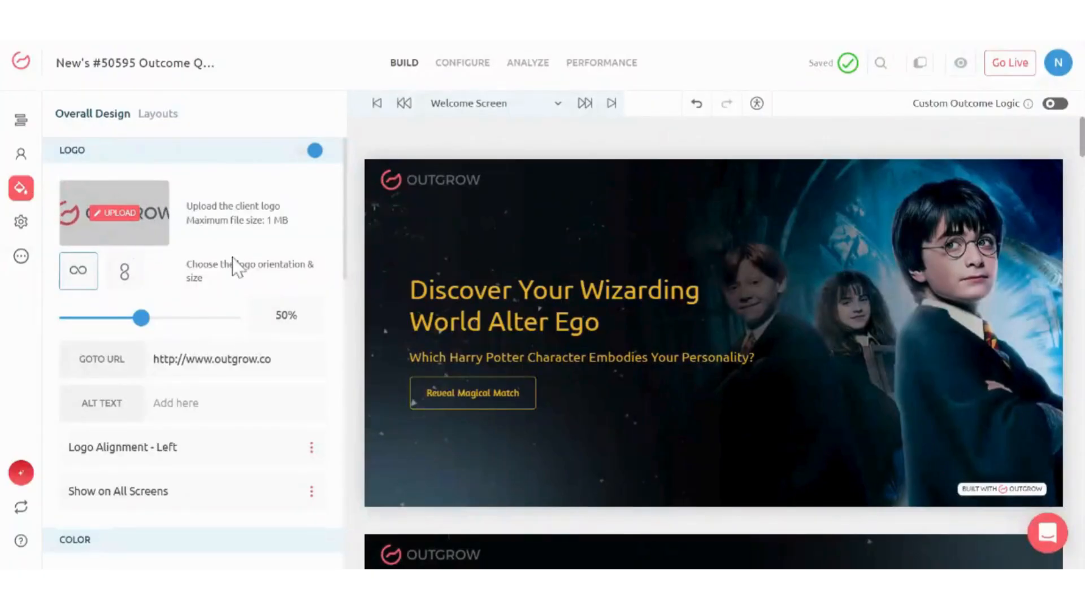
{"action": "scroll", "coordinate": [235, 266], "scroll_direction": "down", "scroll_amount": 5}
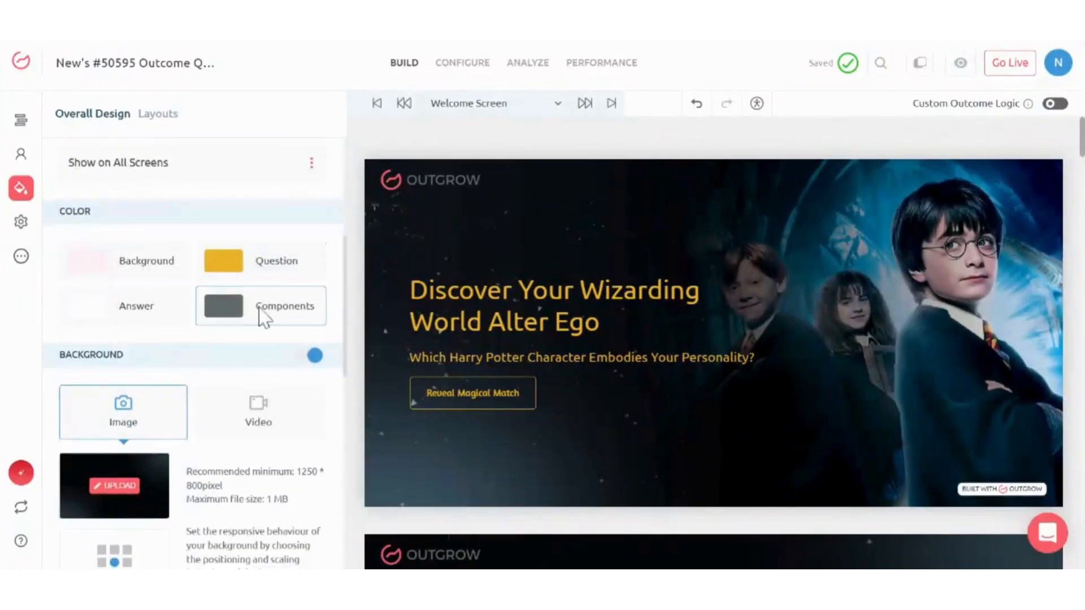
{"action": "scroll", "coordinate": [170, 350], "scroll_direction": "down", "scroll_amount": 2}
{"action": "scroll", "coordinate": [182, 378], "scroll_direction": "down", "scroll_amount": 7}
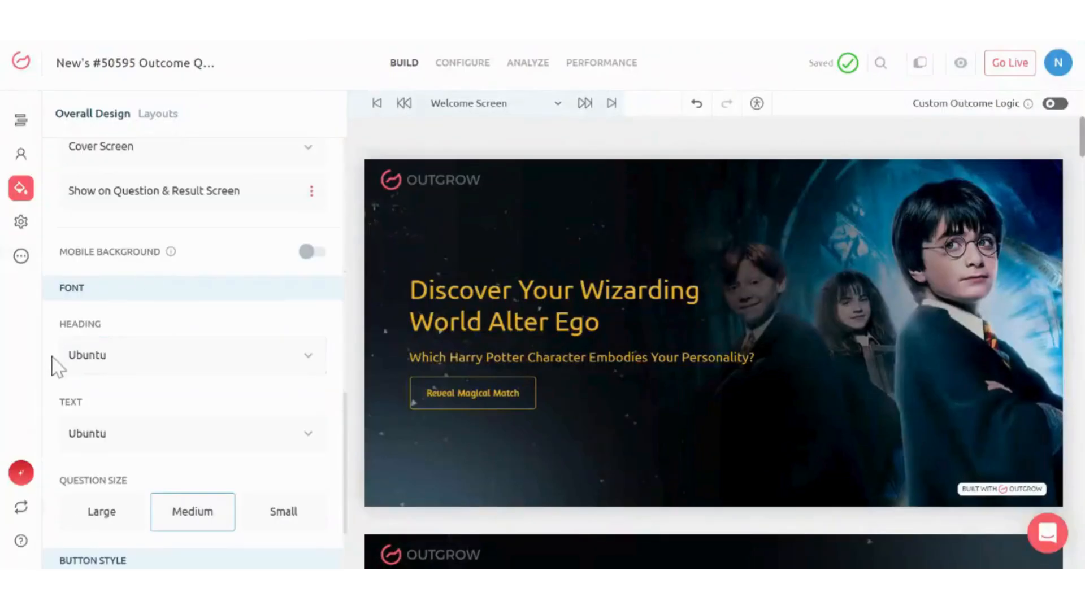
{"action": "scroll", "coordinate": [242, 370], "scroll_direction": "down", "scroll_amount": 5}
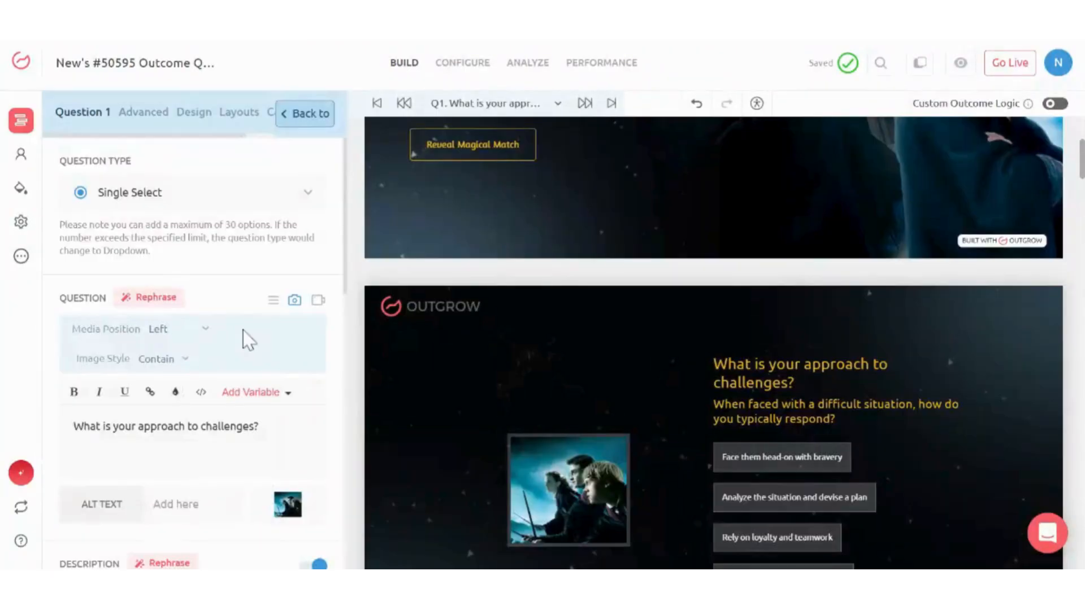
{"action": "scroll", "coordinate": [247, 340], "scroll_direction": "down", "scroll_amount": 10}
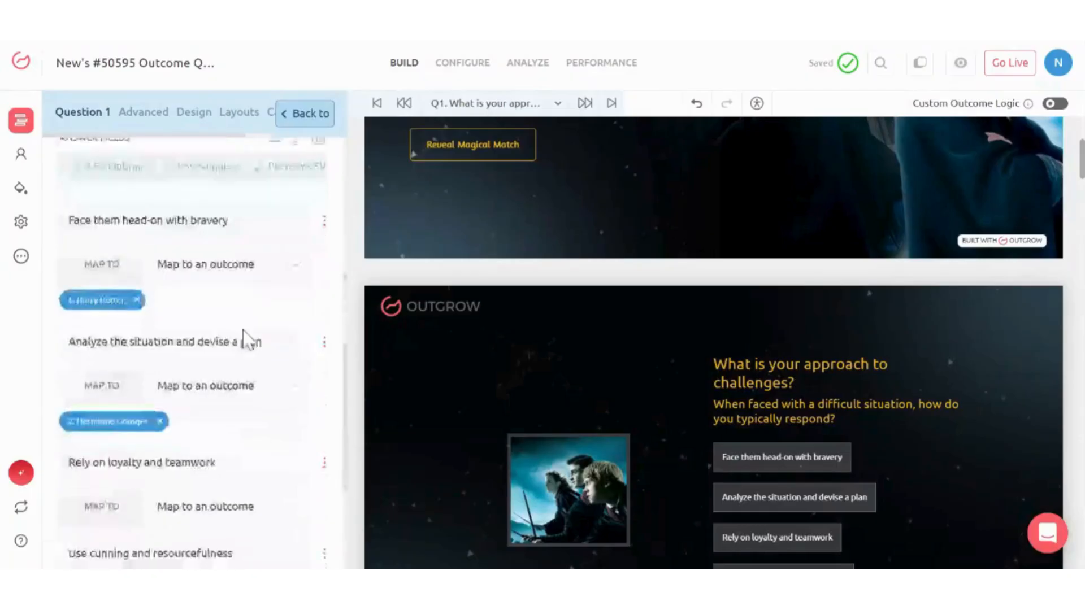
{"action": "scroll", "coordinate": [207, 375], "scroll_direction": "down", "scroll_amount": 3}
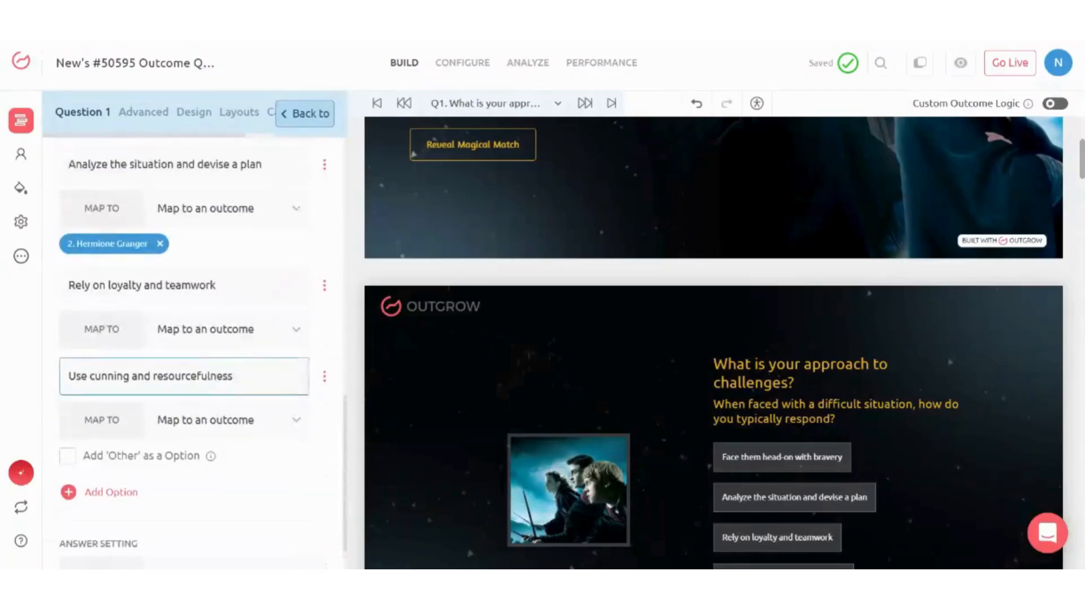
{"action": "left_click", "coordinate": [233, 339]}
{"action": "left_click", "coordinate": [221, 429]}
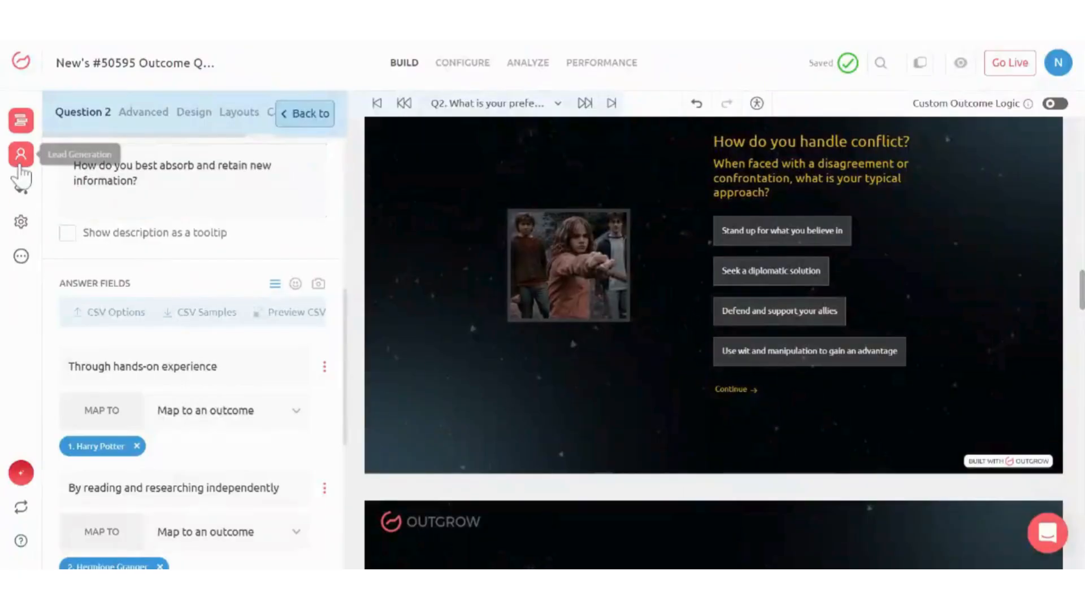
{"action": "left_click", "coordinate": [20, 161]}
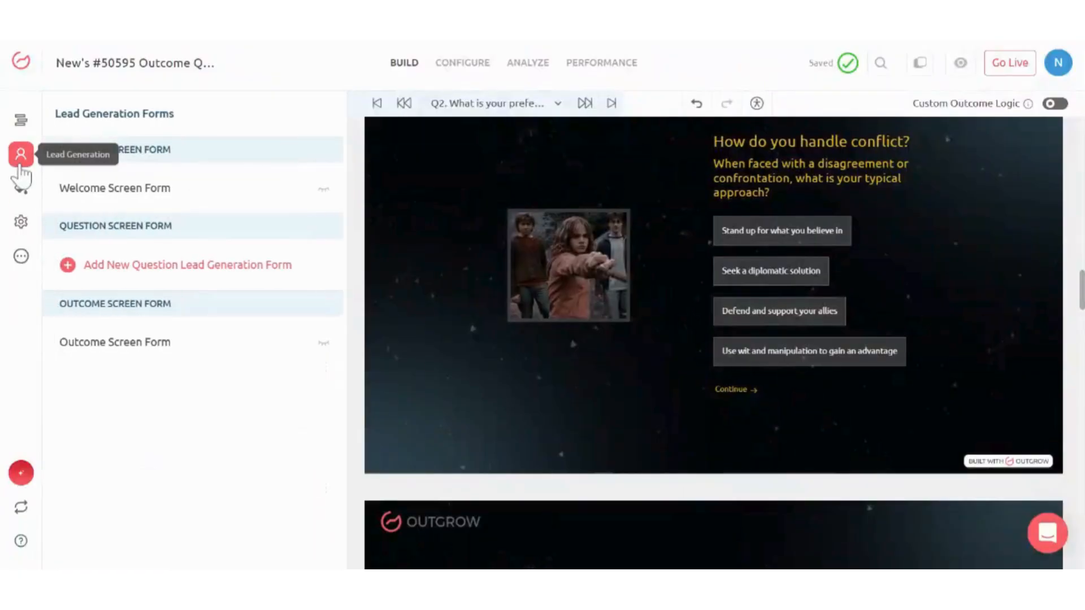
- Add a 'How can we get in touch?' question lead form and review the outcome screens
{"action": "left_click", "coordinate": [145, 272]}
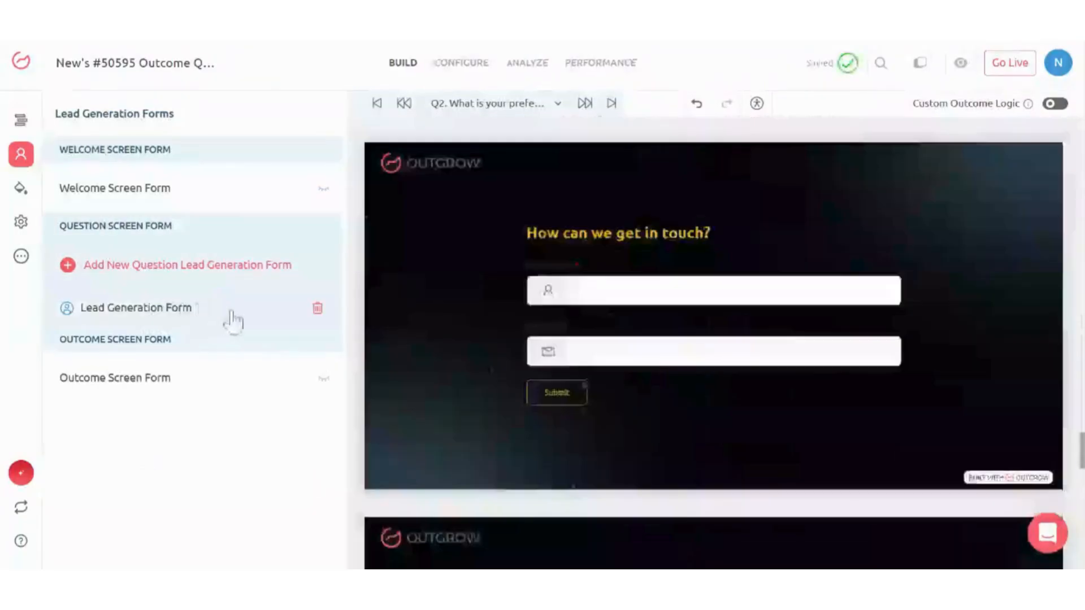
{"action": "scroll", "coordinate": [640, 416], "scroll_direction": "down", "scroll_amount": 5}
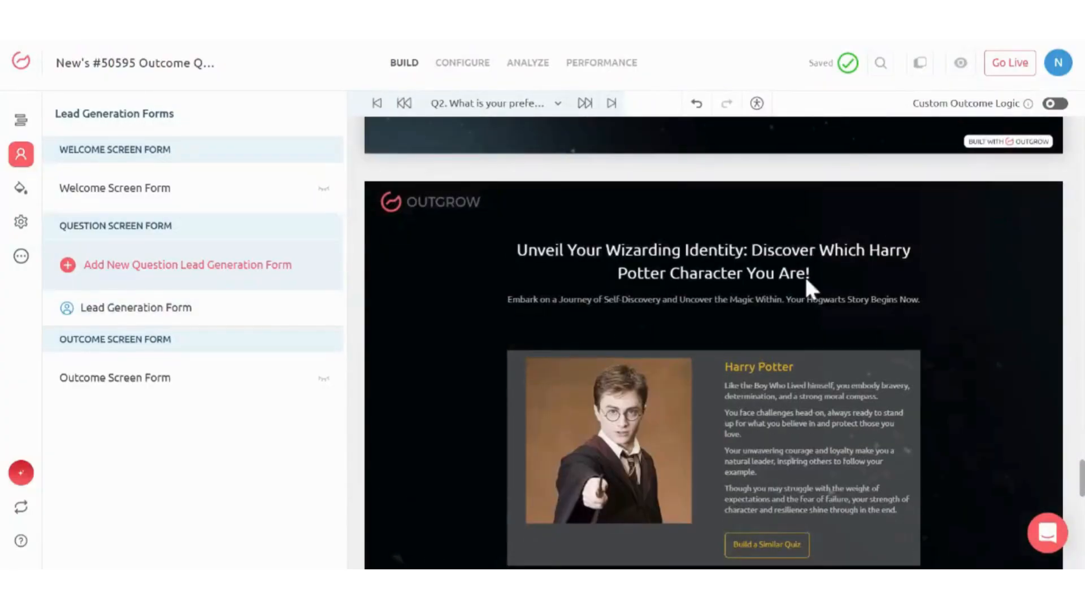
{"action": "scroll", "coordinate": [805, 347], "scroll_direction": "down", "scroll_amount": 10}
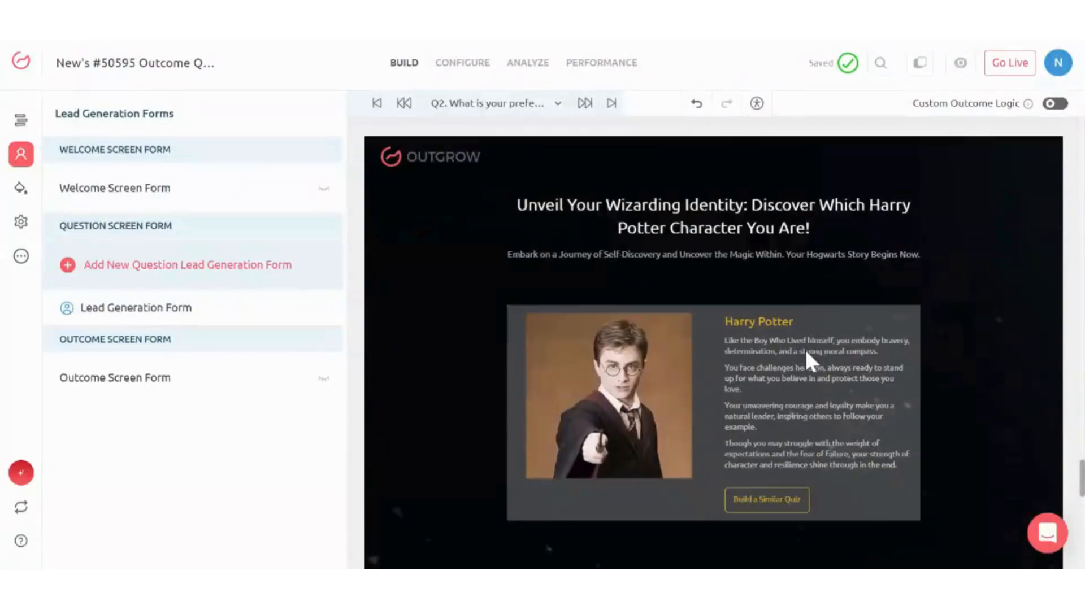
{"action": "scroll", "coordinate": [805, 347], "scroll_direction": "down", "scroll_amount": 2}
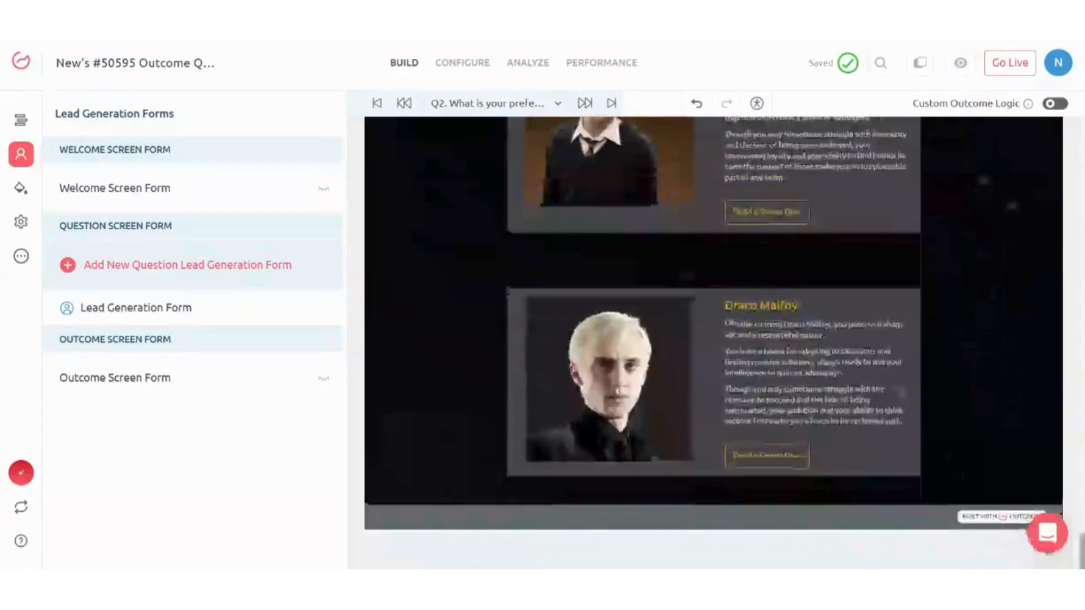
{"action": "scroll", "coordinate": [805, 351], "scroll_direction": "up", "scroll_amount": 5}
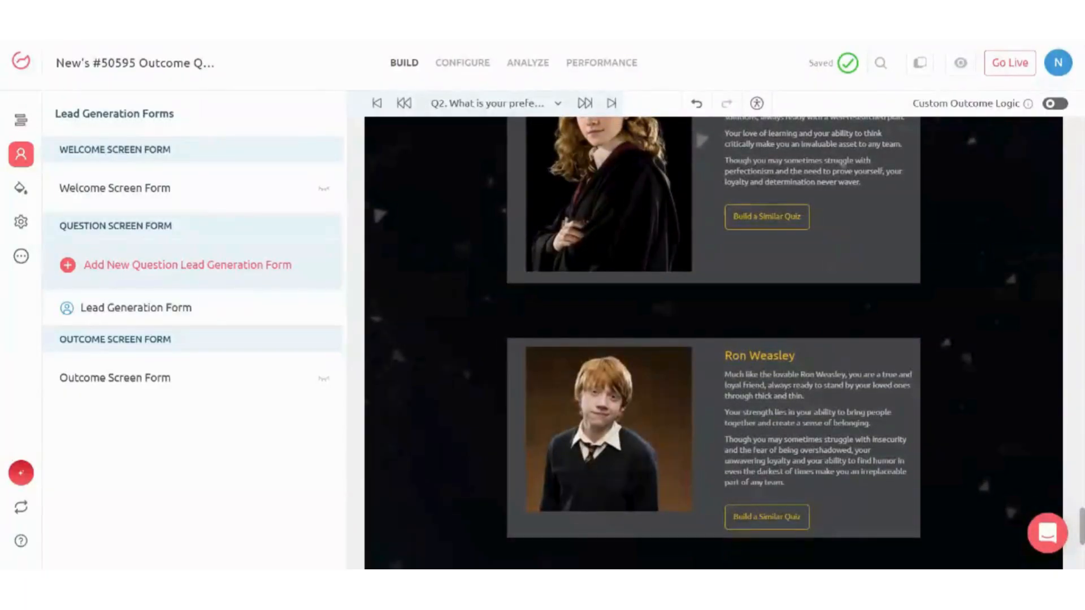
{"action": "left_click", "coordinate": [1006, 66]}
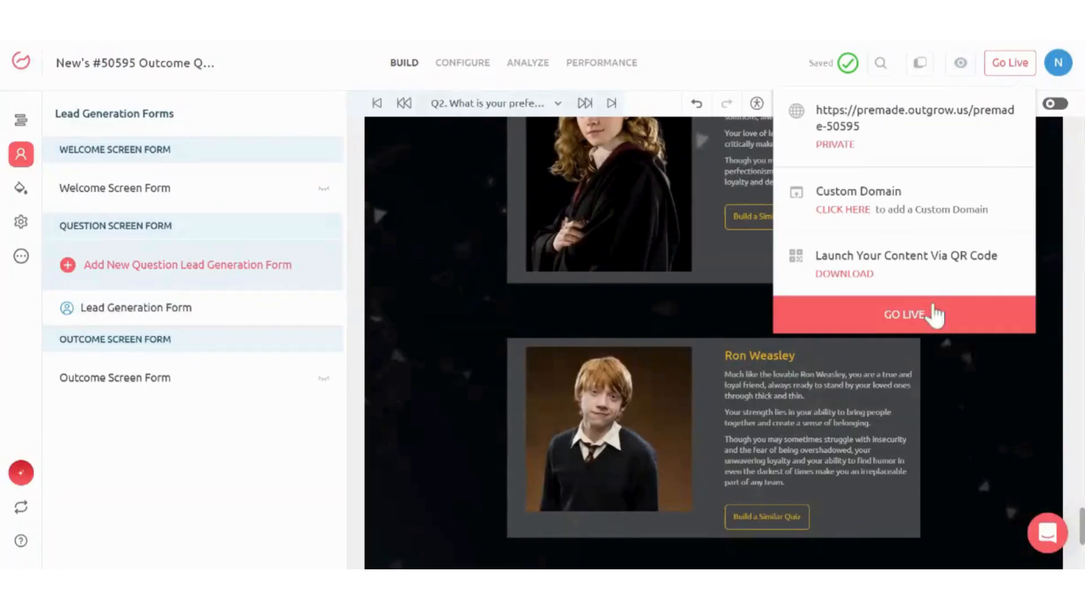
- Publish the quiz with GO LIVE, view its embed code, and close the confirmation
{"action": "left_click", "coordinate": [901, 325]}
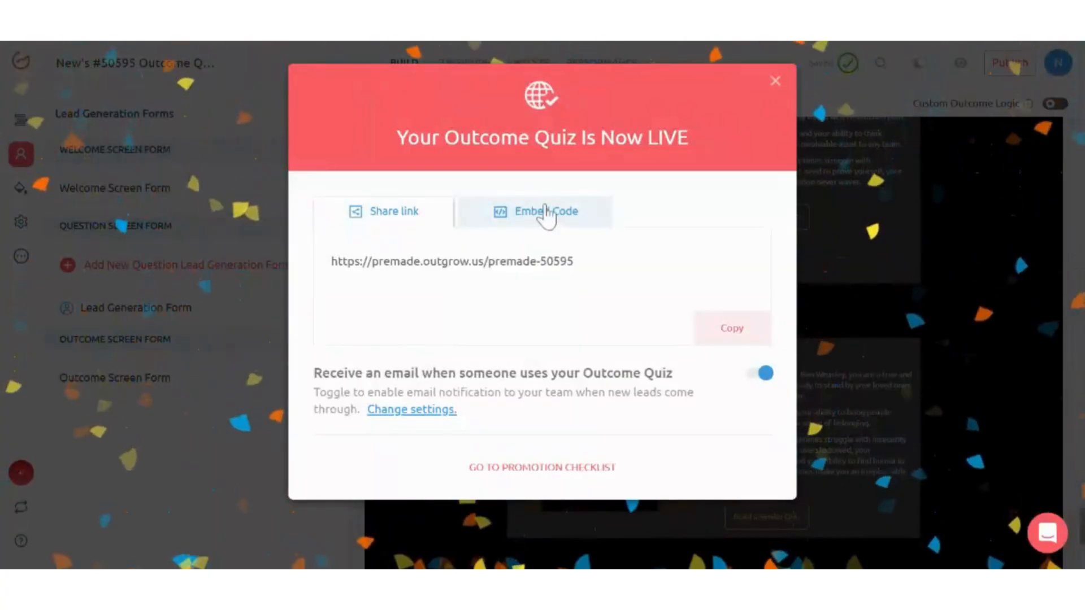
{"action": "left_click", "coordinate": [546, 212]}
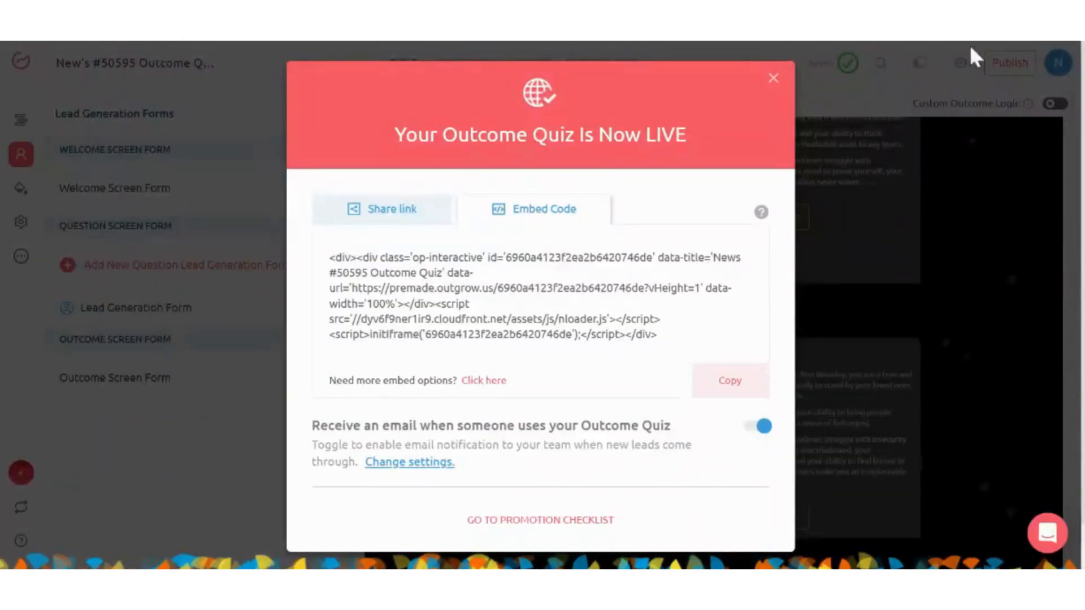
{"action": "left_click", "coordinate": [923, 220]}
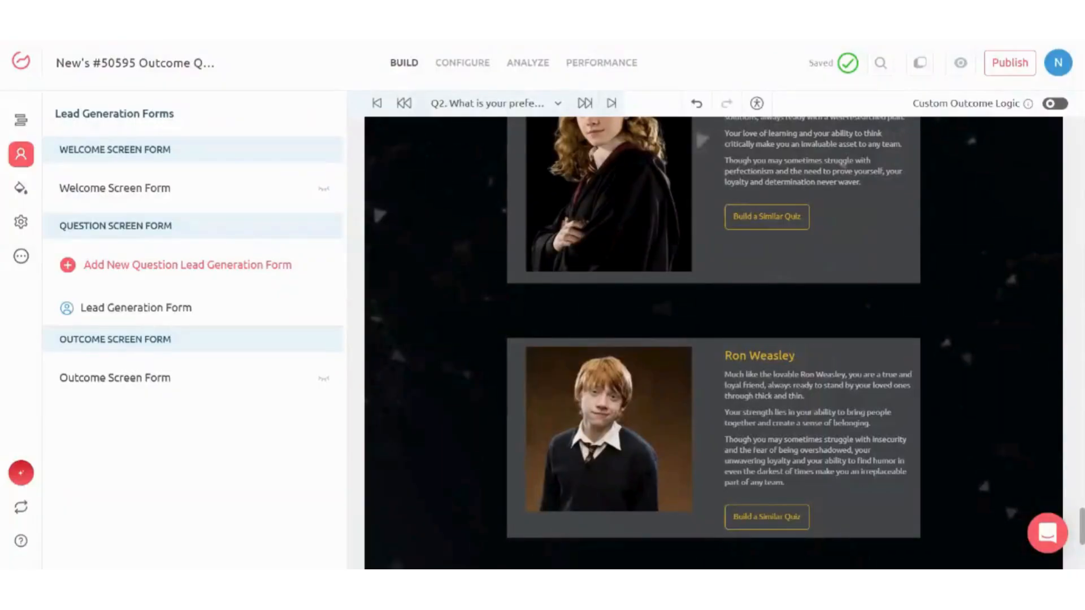